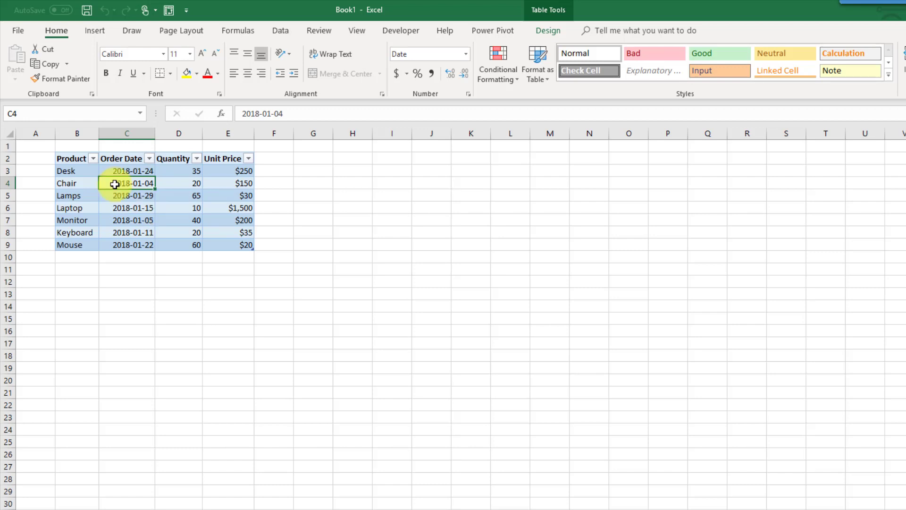
Filter the Product column to hide Desk and Laptop.
click(93, 159)
click(37, 301)
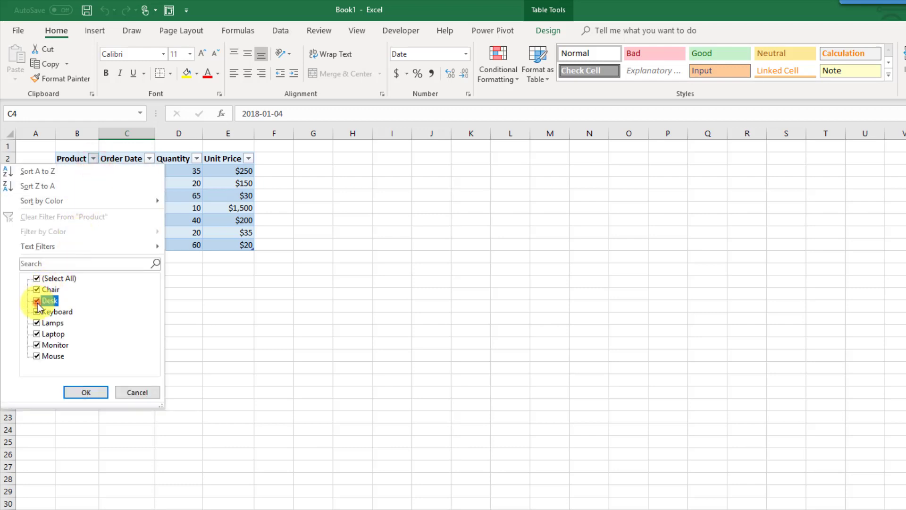
click(37, 334)
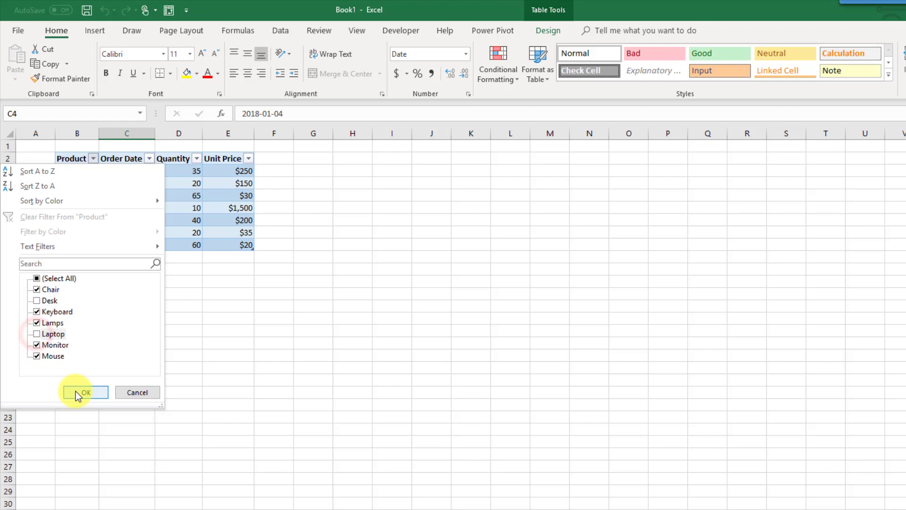
click(78, 395)
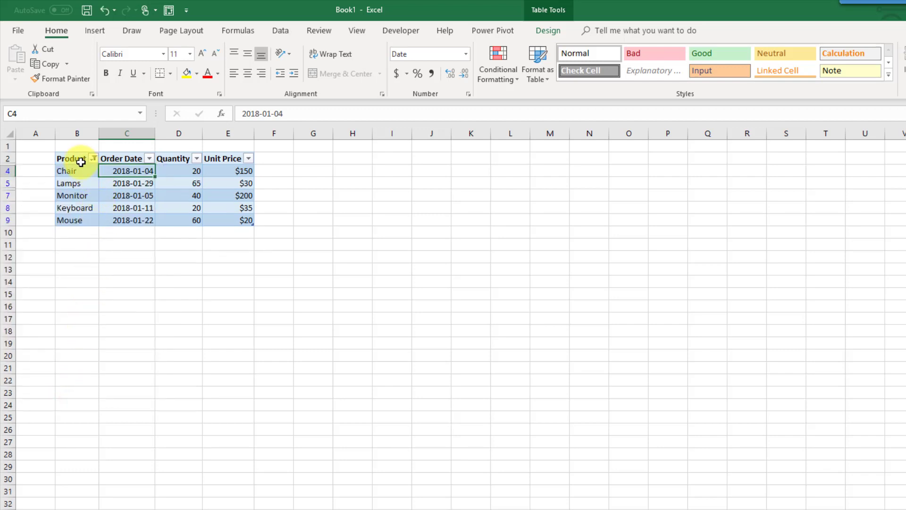
Copy the filtered table B2:E9 and paste it at B13.
drag(81, 162, 221, 223)
key(ctrl+c)
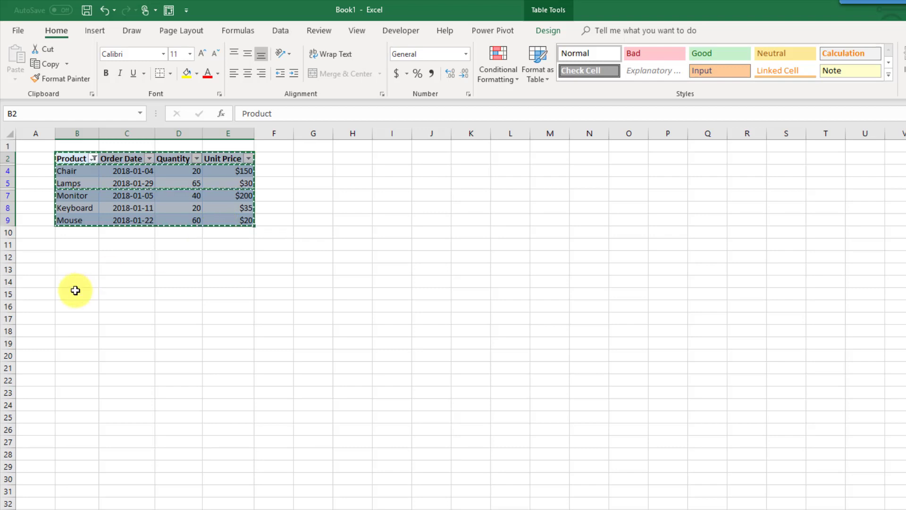
click(77, 278)
key(ctrl+v)
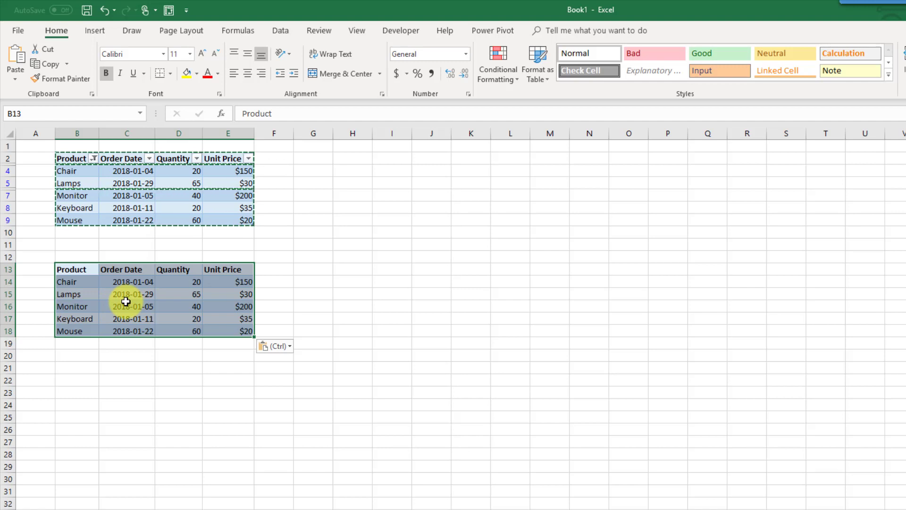
Clear the Product filter so every row shows again.
click(93, 157)
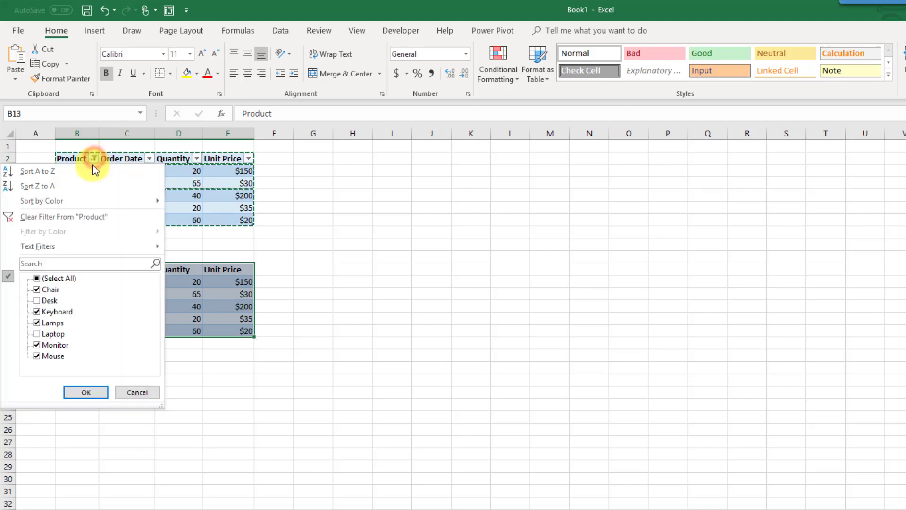
click(70, 215)
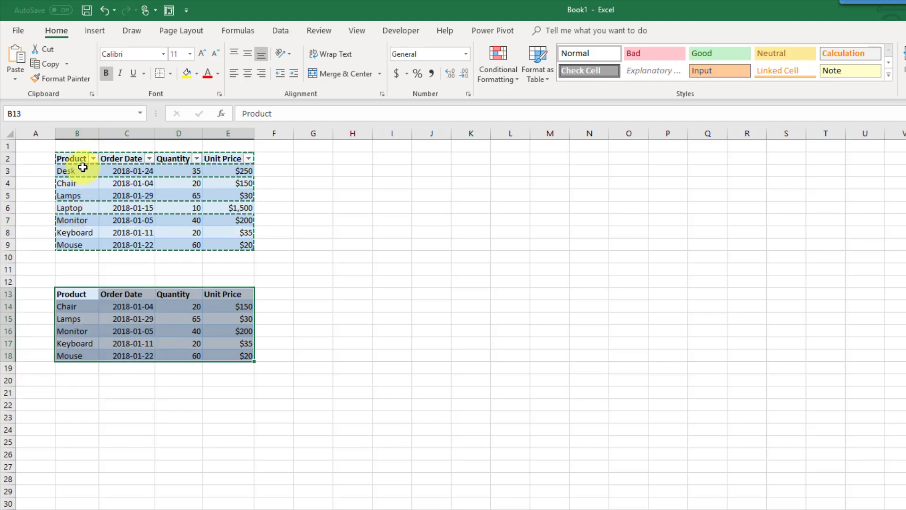
Hide the Chair and Laptop rows manually, then select the table B2:E9.
click(10, 184)
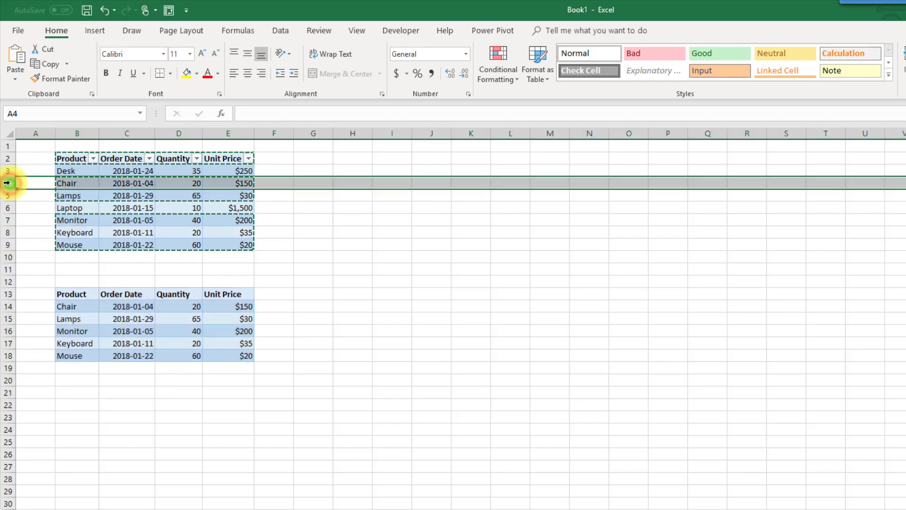
right_click(10, 183)
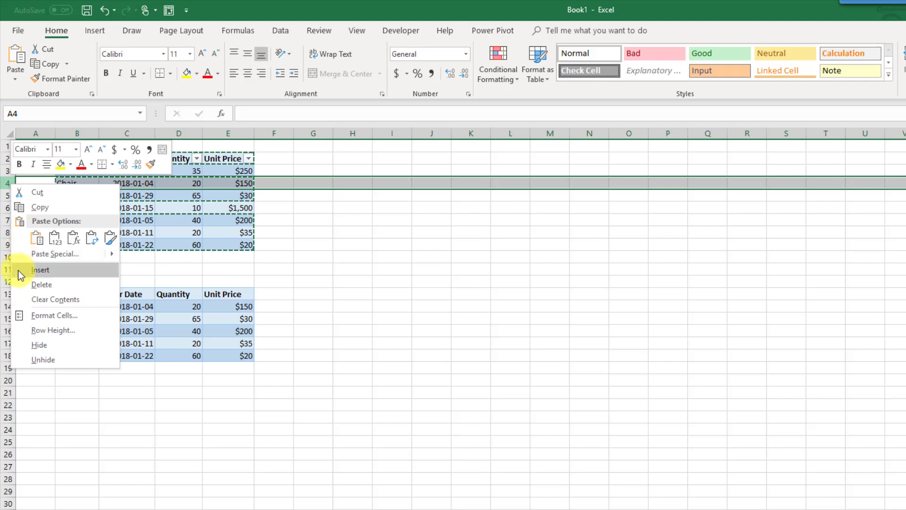
click(33, 346)
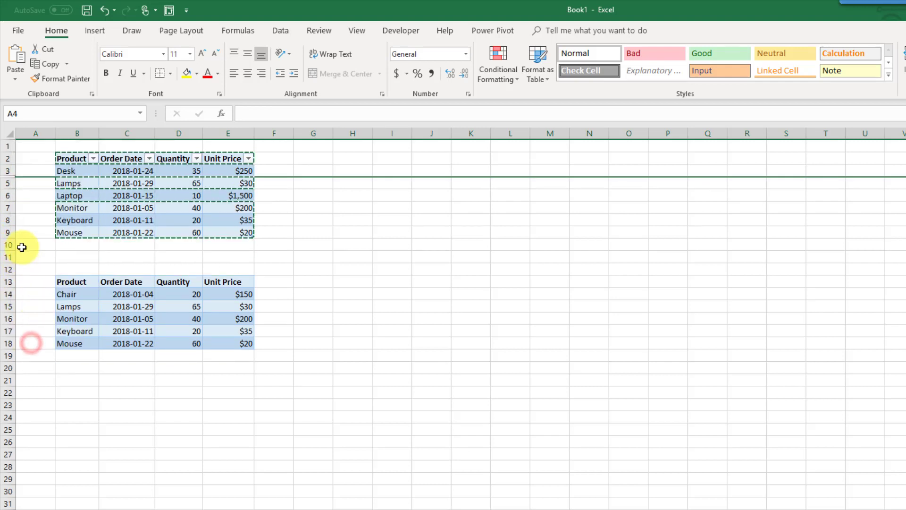
click(10, 194)
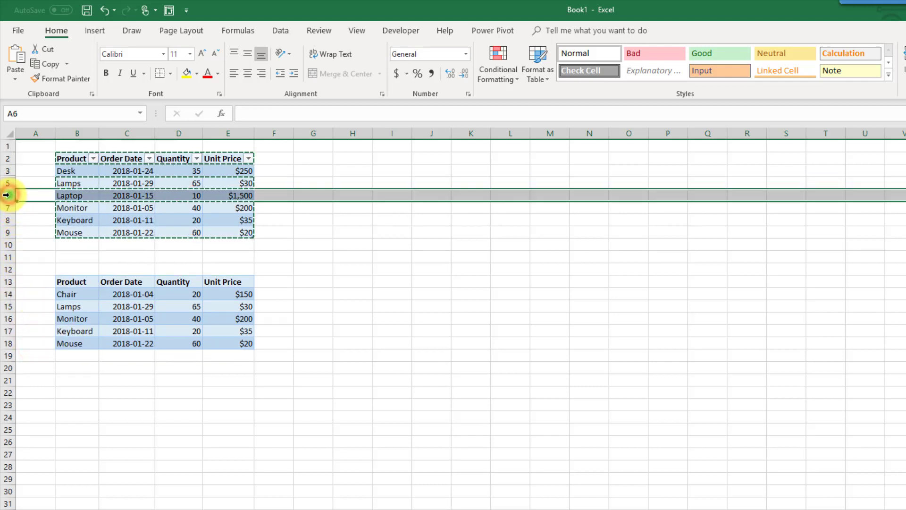
right_click(9, 194)
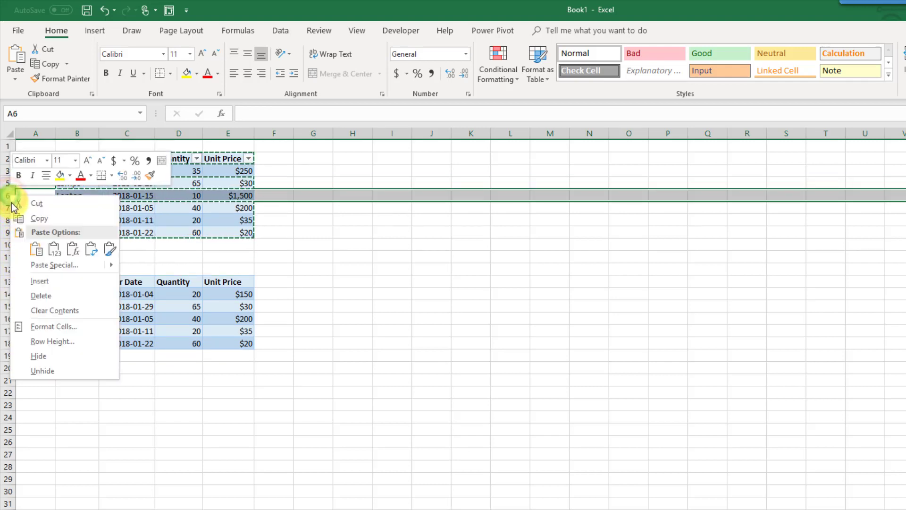
click(39, 362)
drag(81, 158, 225, 221)
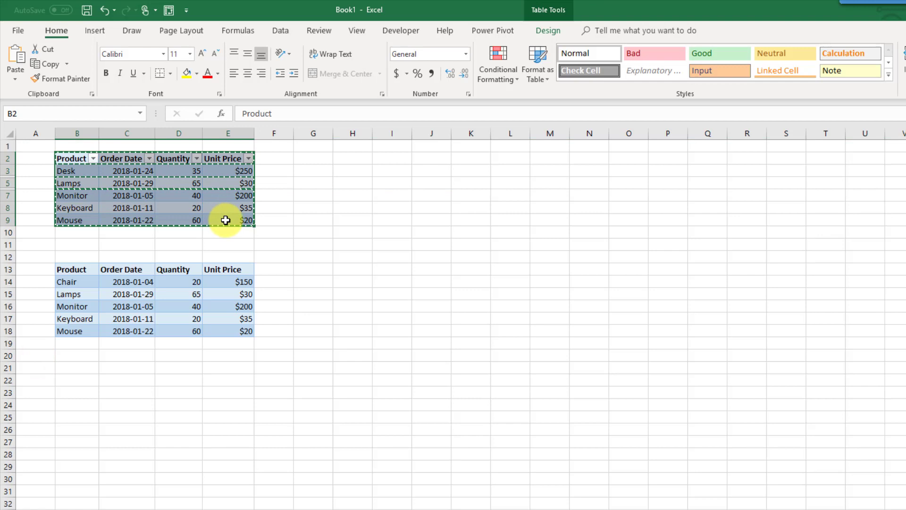
Paste the copied table at B21, which includes the hidden rows, and reselect B2:E9.
click(84, 369)
key(ctrl+v)
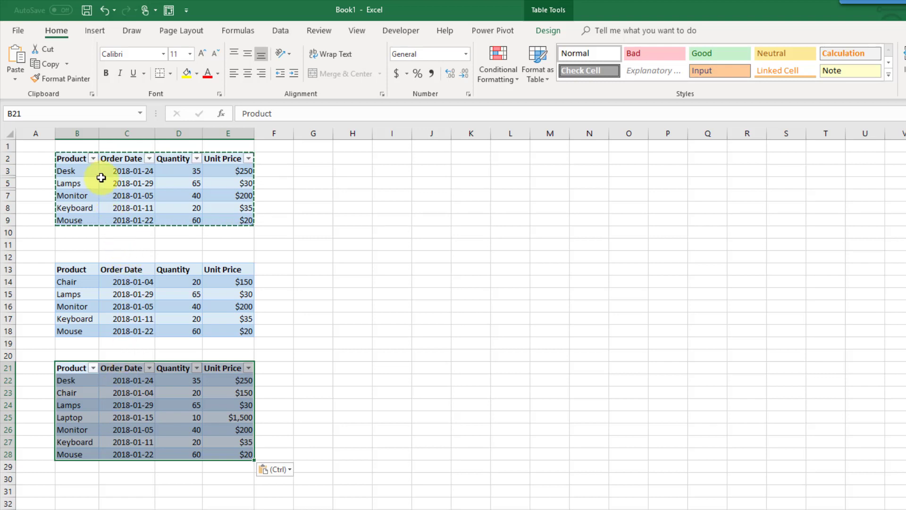
drag(77, 160, 226, 226)
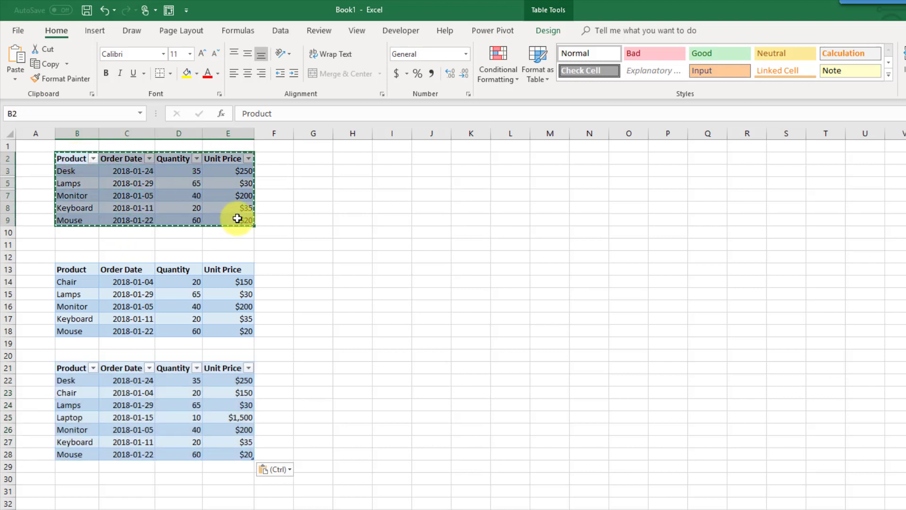
Copy only the visible cells with Alt+; and paste them at B30.
key(alt+semicolon)
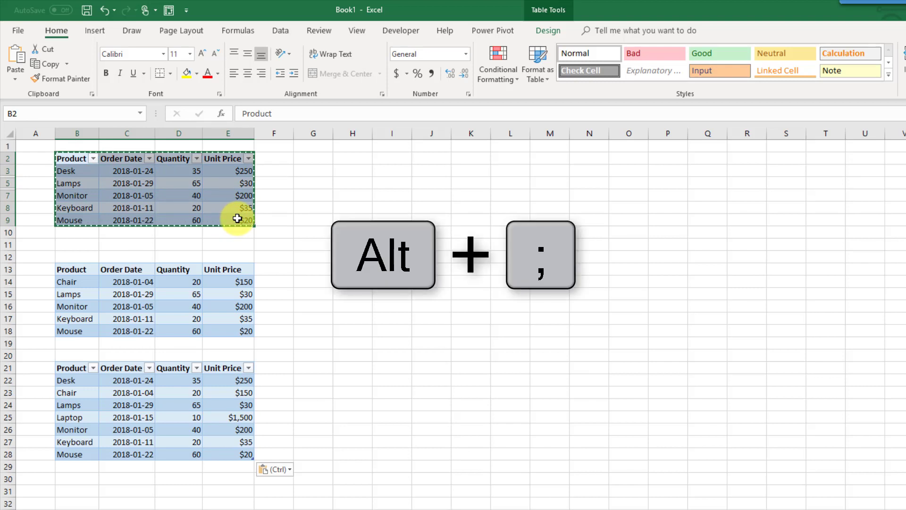
key(ctrl+c)
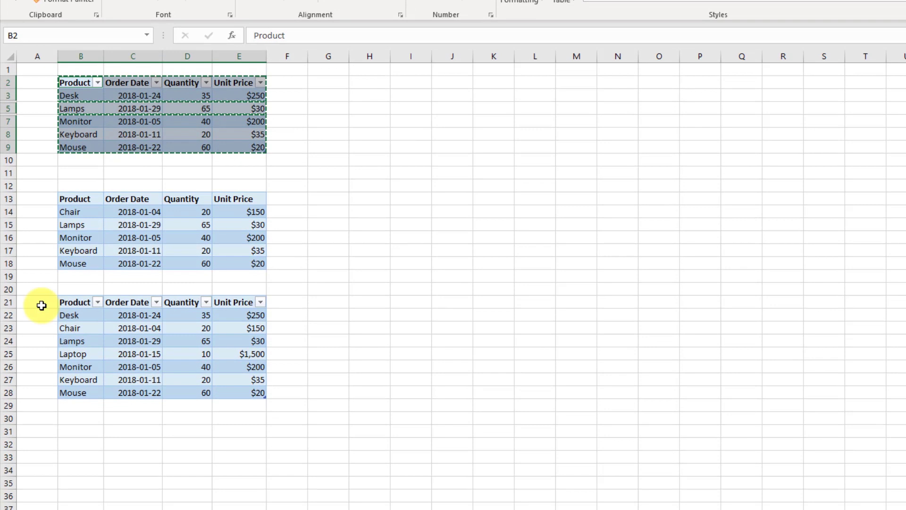
click(78, 377)
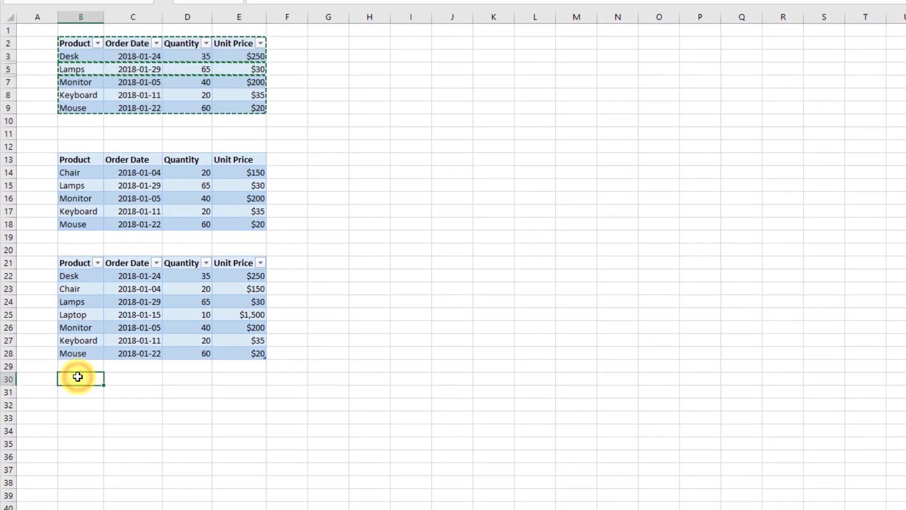
key(ctrl+v)
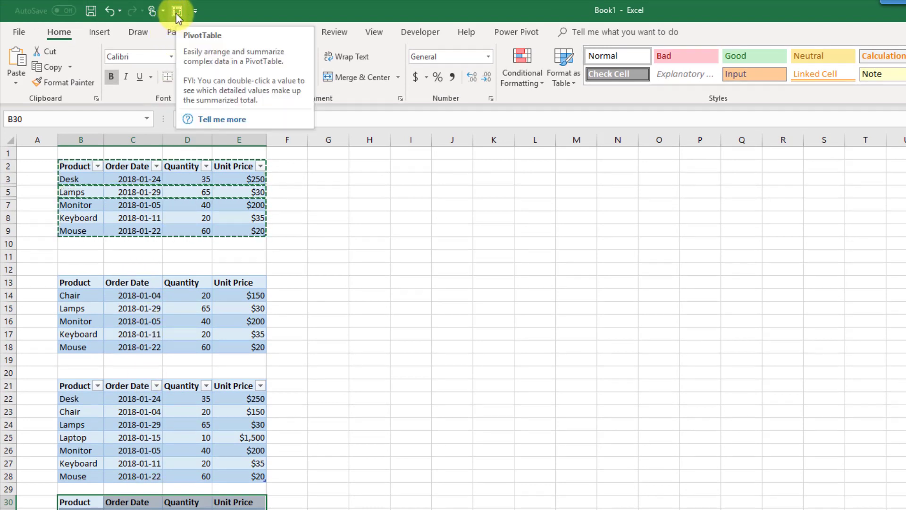
Open Excel Options on the Quick Access Toolbar customization page.
click(195, 11)
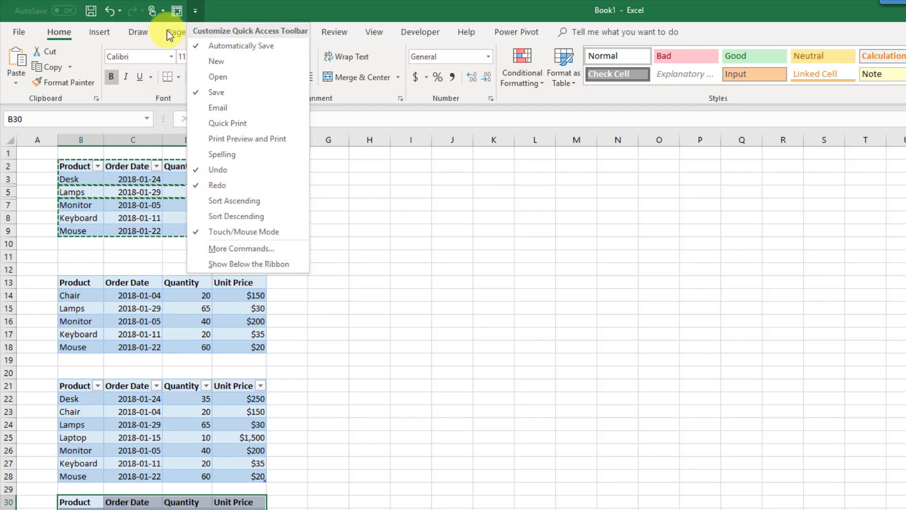
right_click(169, 12)
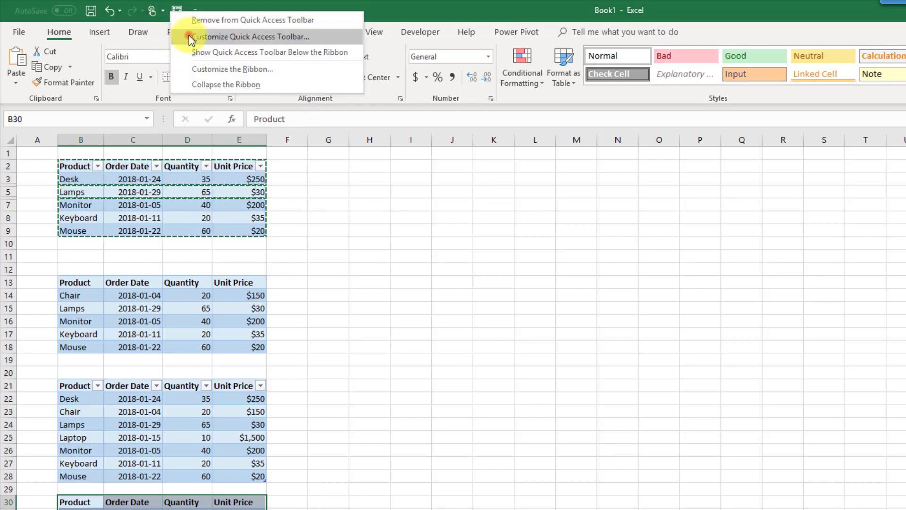
click(188, 36)
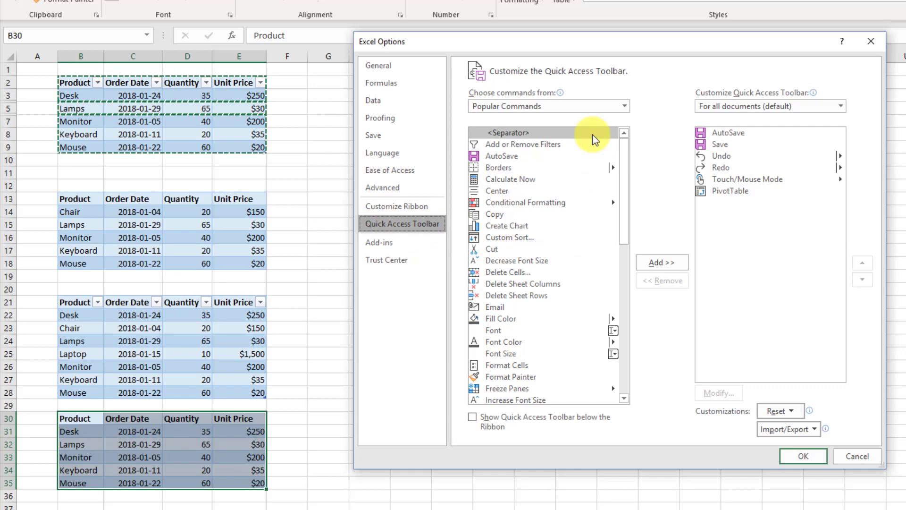
Add Select Visible Cells from Commands Not in the Ribbon to the Quick Access Toolbar.
click(622, 108)
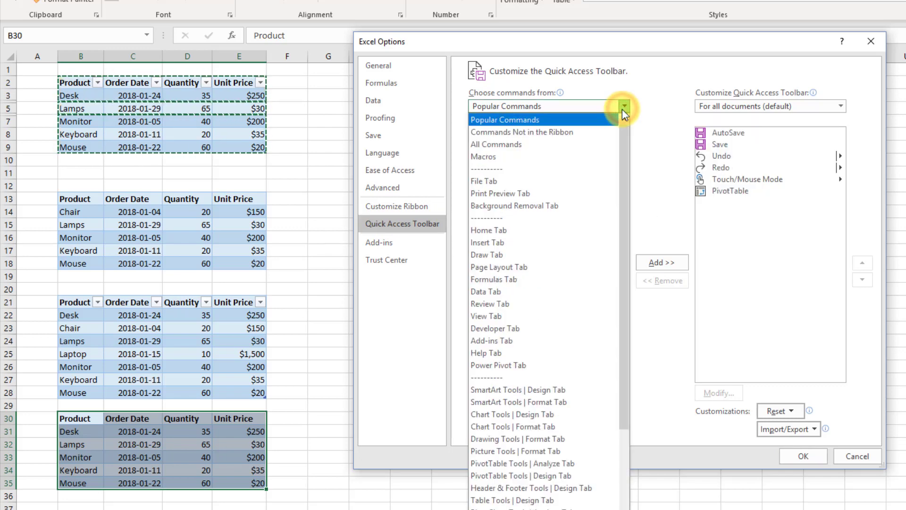
click(602, 132)
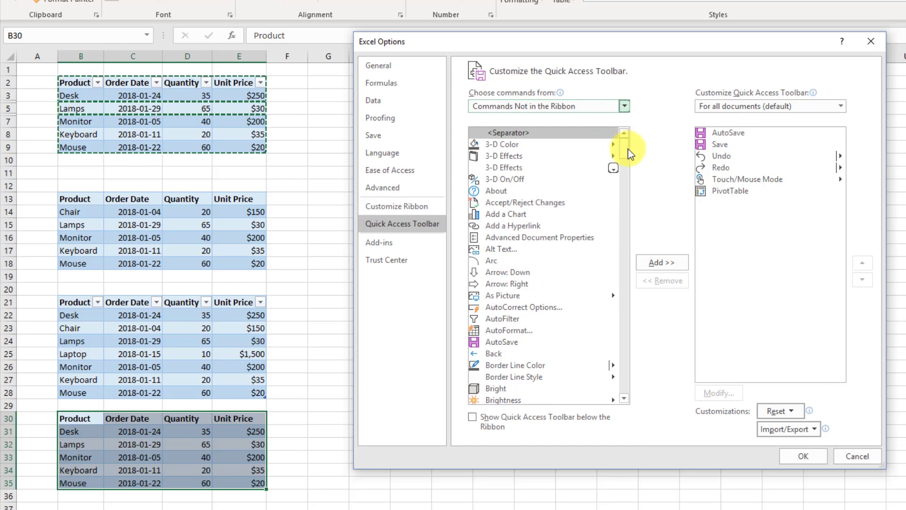
mouse_move(626, 151)
mouse_down()
mouse_move(623, 337)
mouse_move(620, 130)
mouse_up()
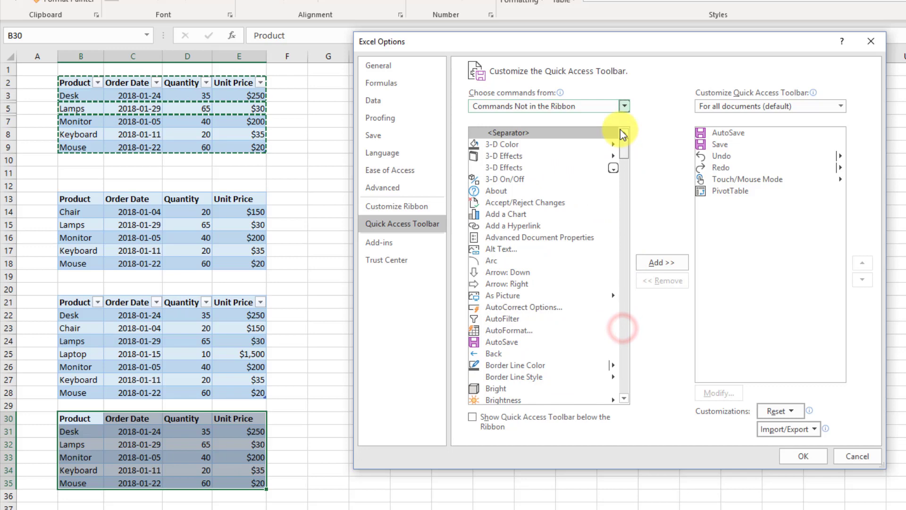
click(567, 167)
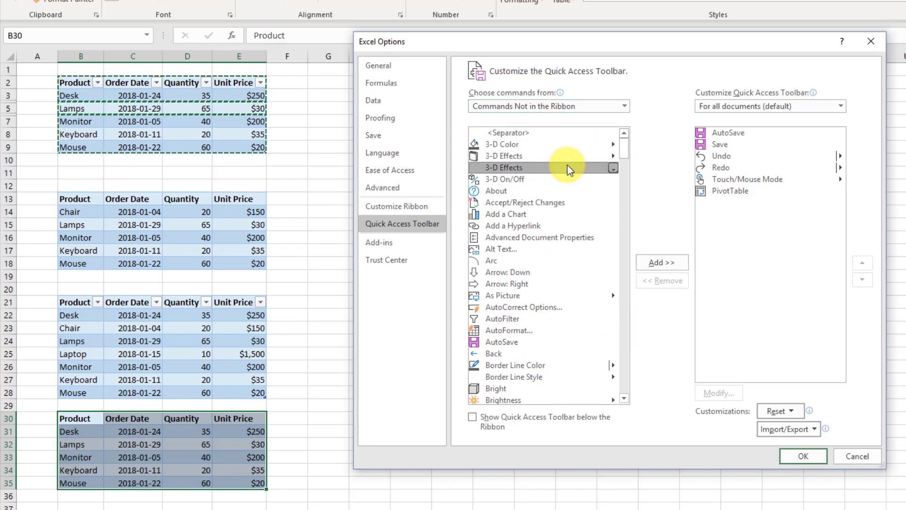
key(s)
scroll(580, 237, down, 1)
scroll(580, 239, down, 4)
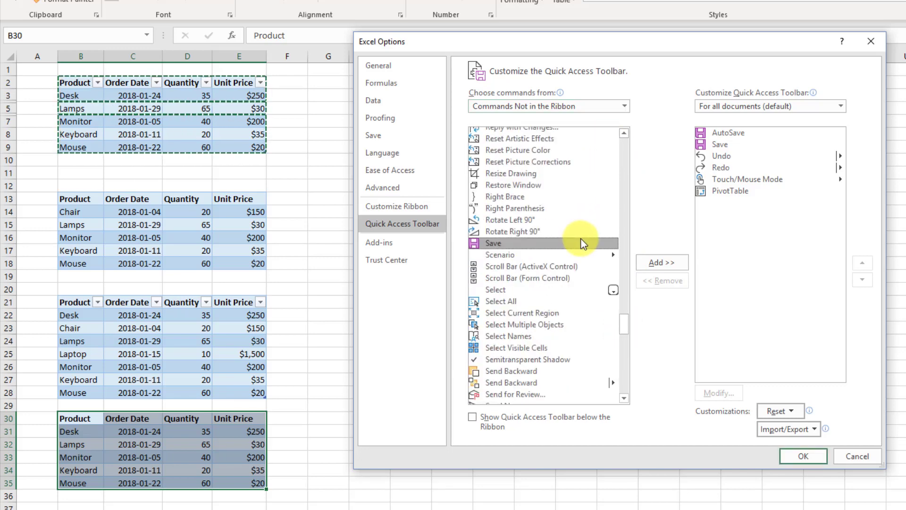
scroll(580, 243, down, 3)
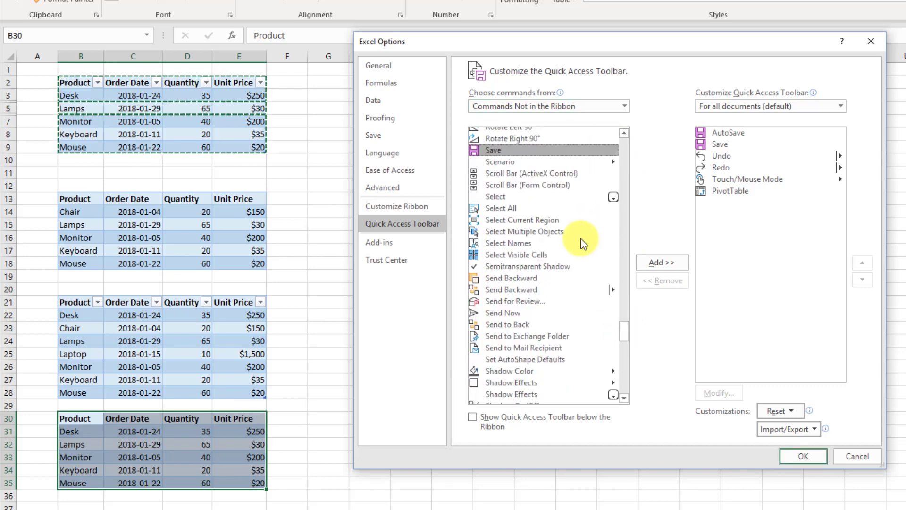
click(544, 254)
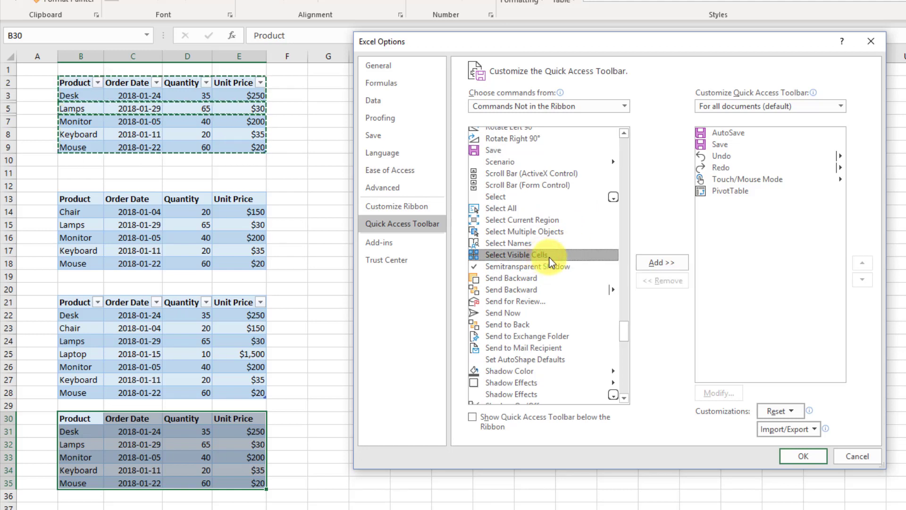
click(651, 262)
click(803, 456)
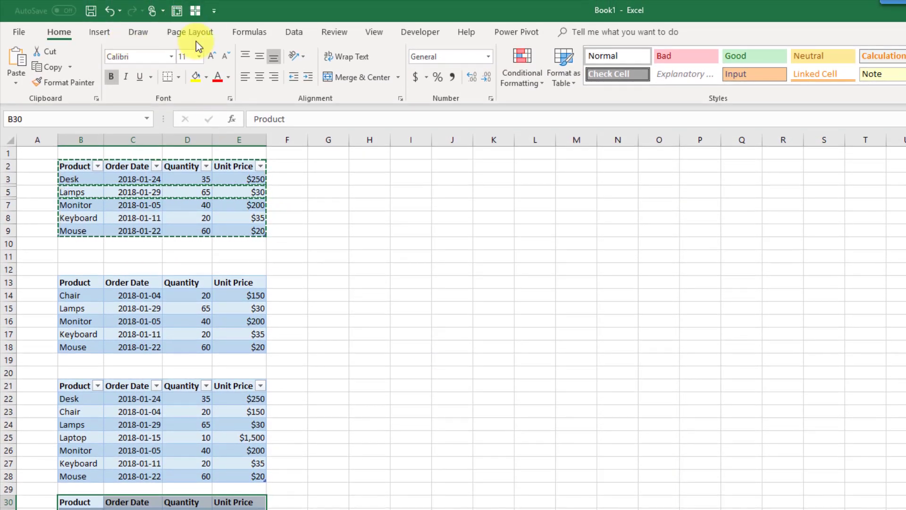
Copy the visible rows of B2:E9 via the toolbar button and paste them at G21.
click(84, 166)
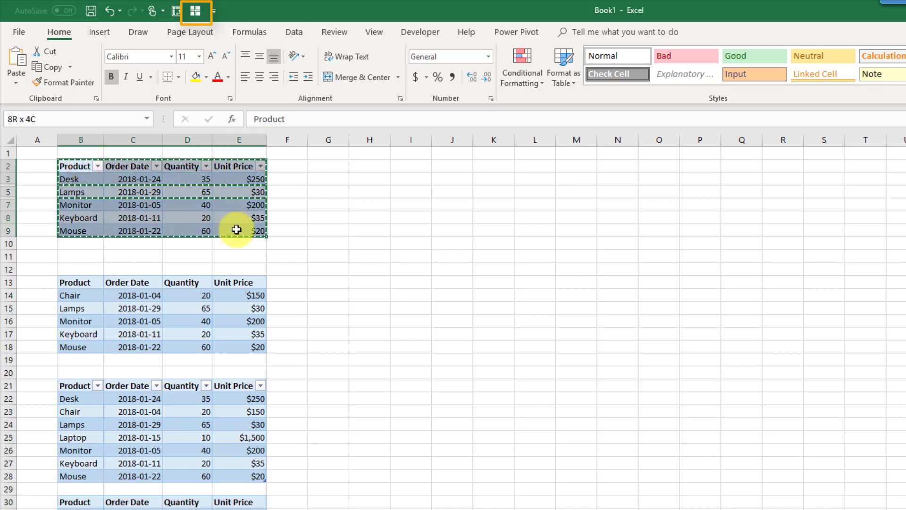
drag(175, 171, 237, 227)
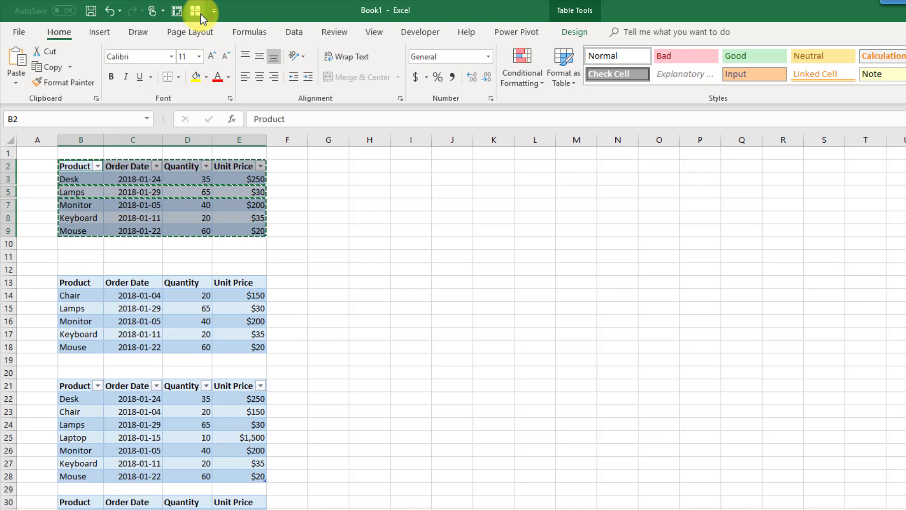
key(Escape)
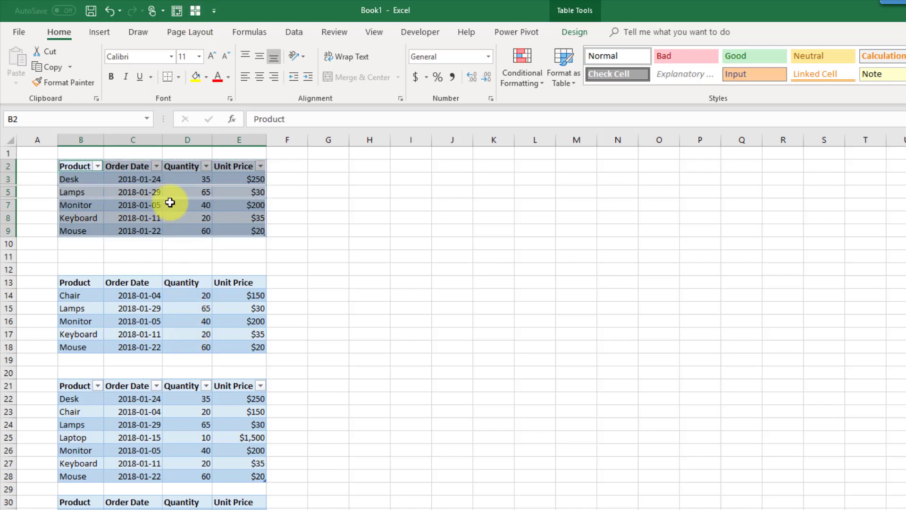
click(320, 181)
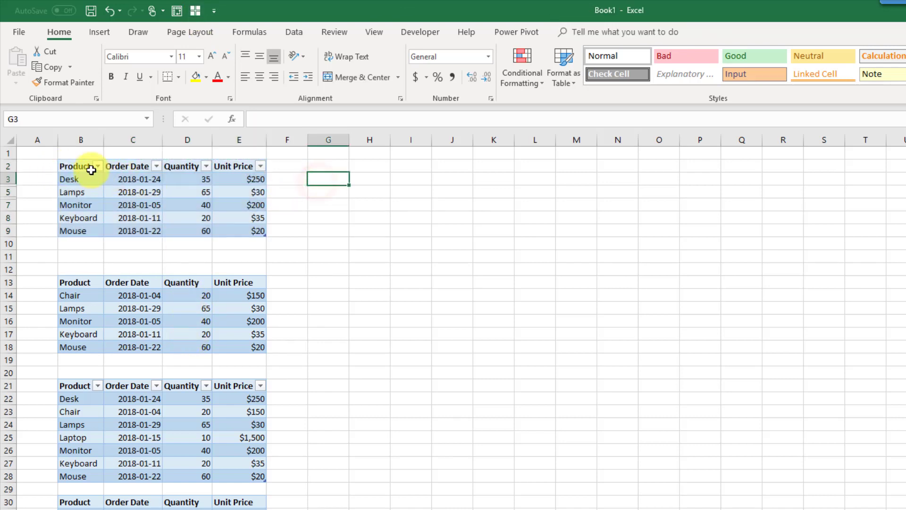
drag(77, 165, 238, 228)
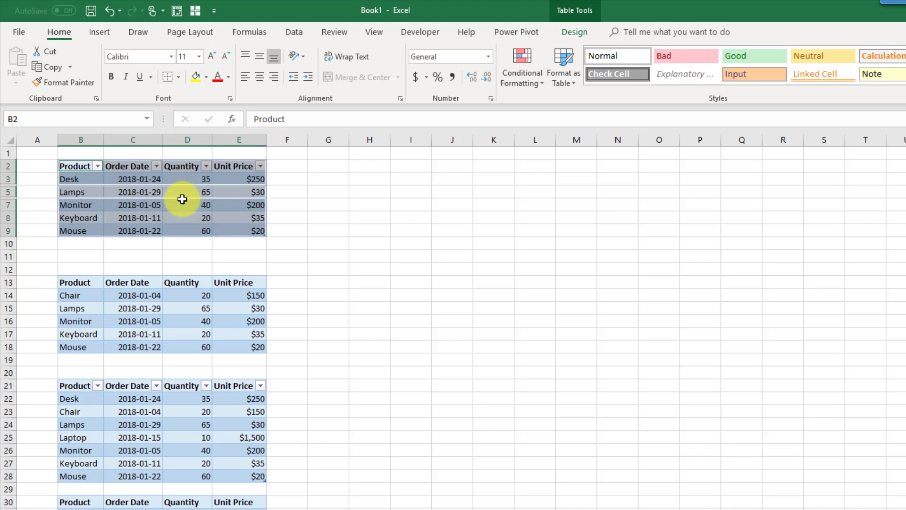
key(ctrl+c)
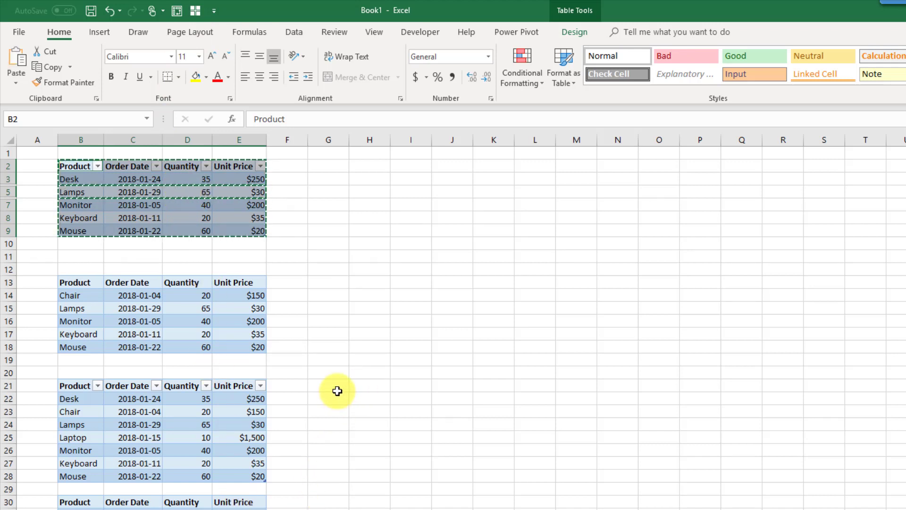
click(339, 386)
key(ctrl+v)
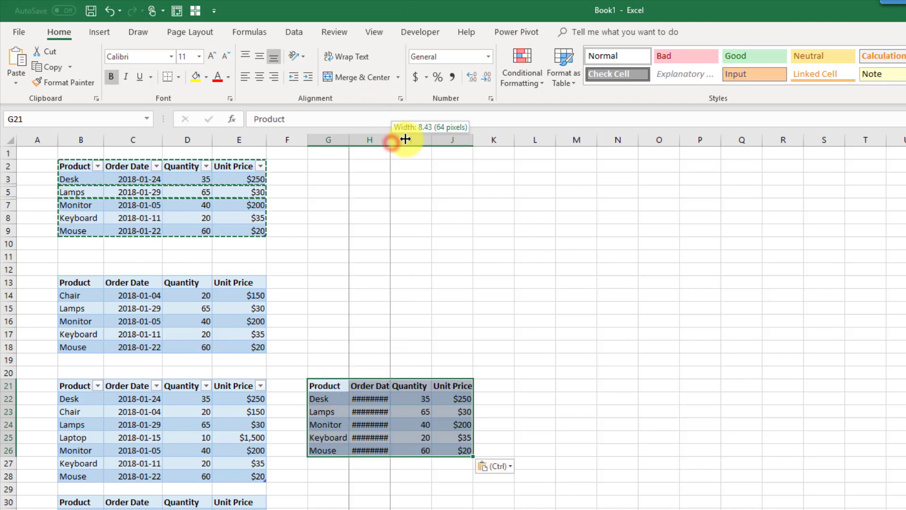
Autofit the pasted columns G:J so order dates and headers display fully.
double_click(392, 142)
mouse_move(328, 140)
mouse_down()
mouse_move(467, 136)
mouse_move(454, 142)
mouse_up()
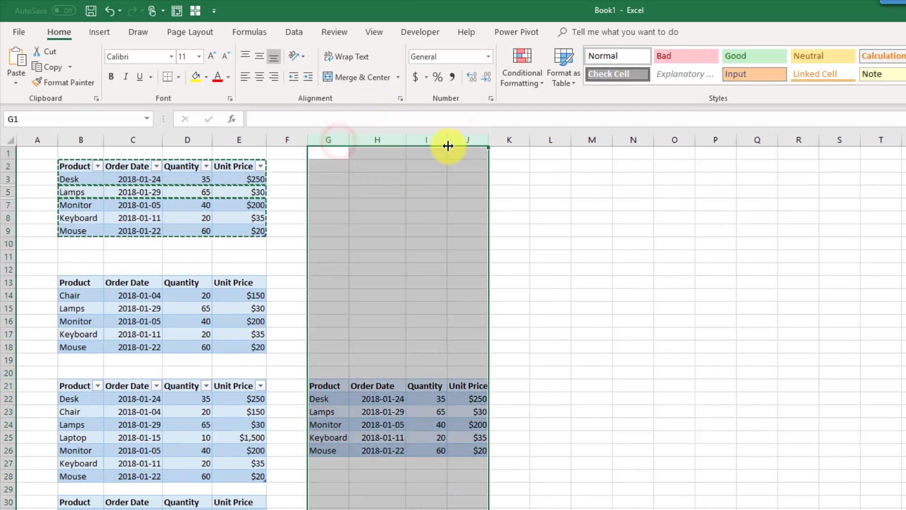
double_click(447, 139)
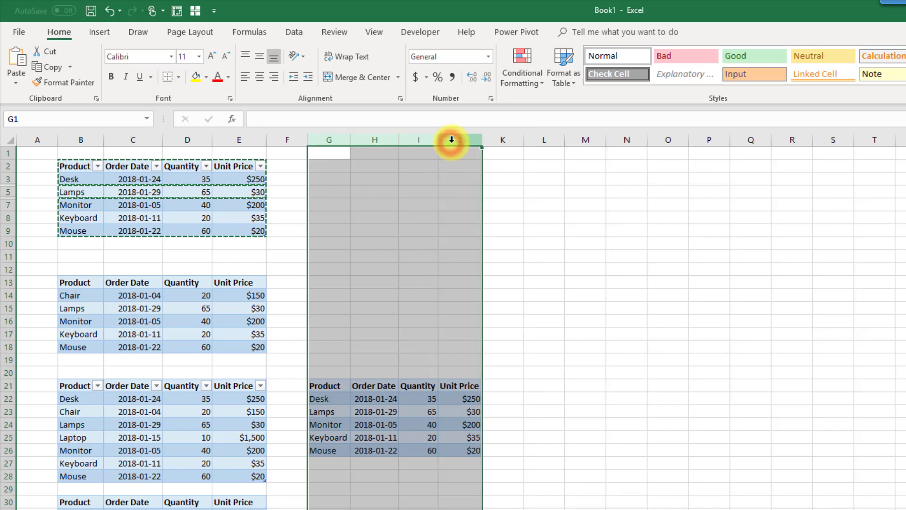
click(329, 288)
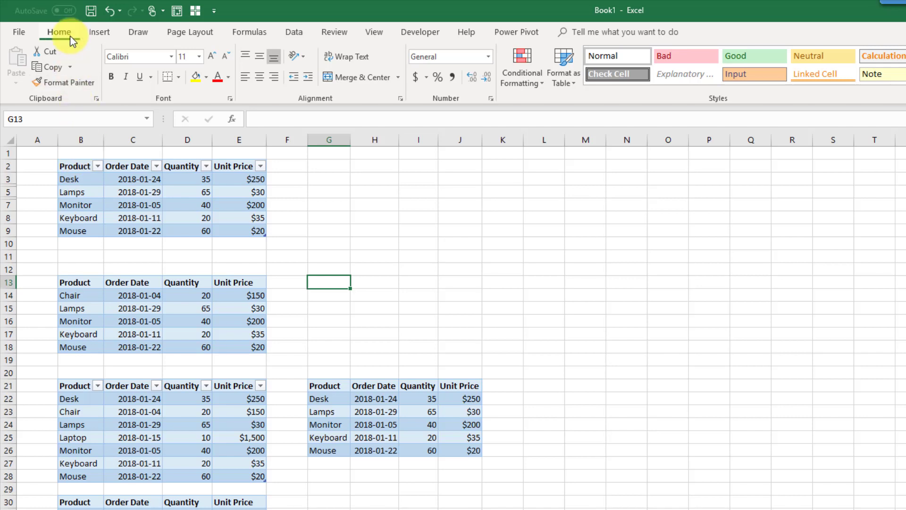
Select B2:E9 and restrict it to visible cells only via Go To Special.
click(75, 166)
drag(247, 230, 246, 228)
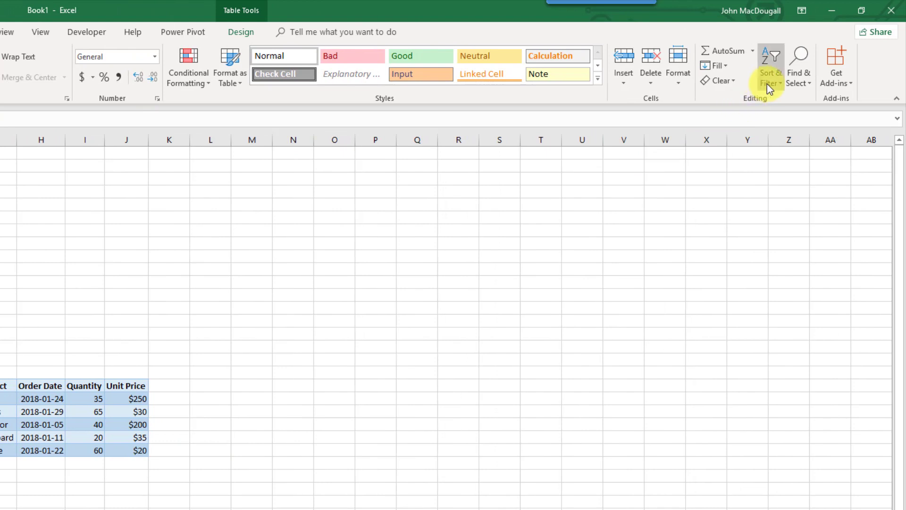
click(797, 79)
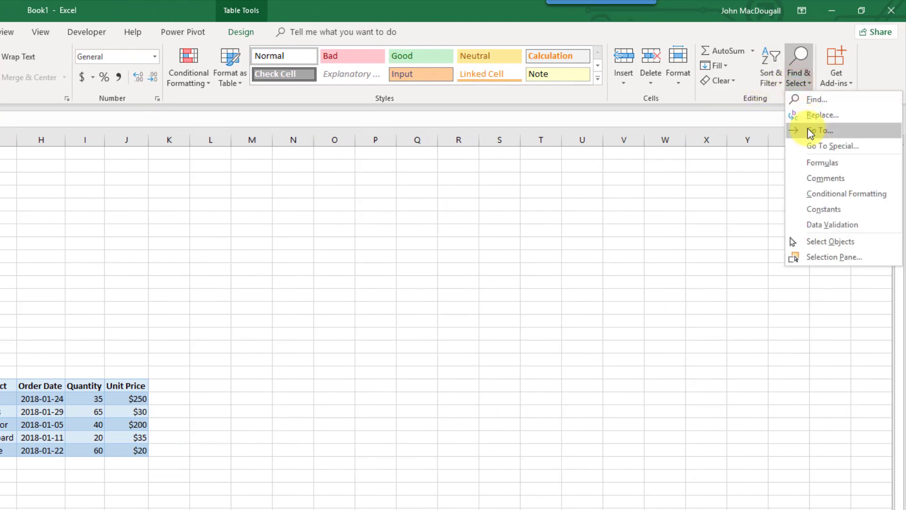
click(821, 147)
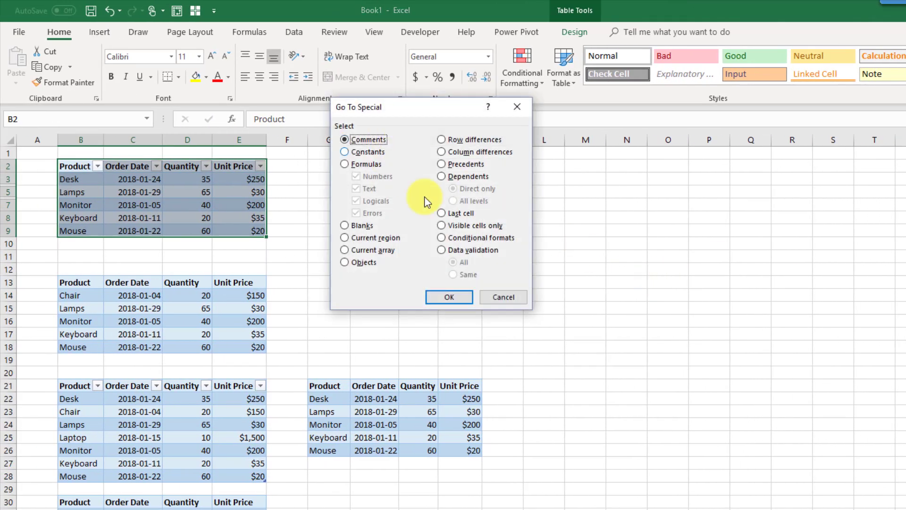
click(445, 227)
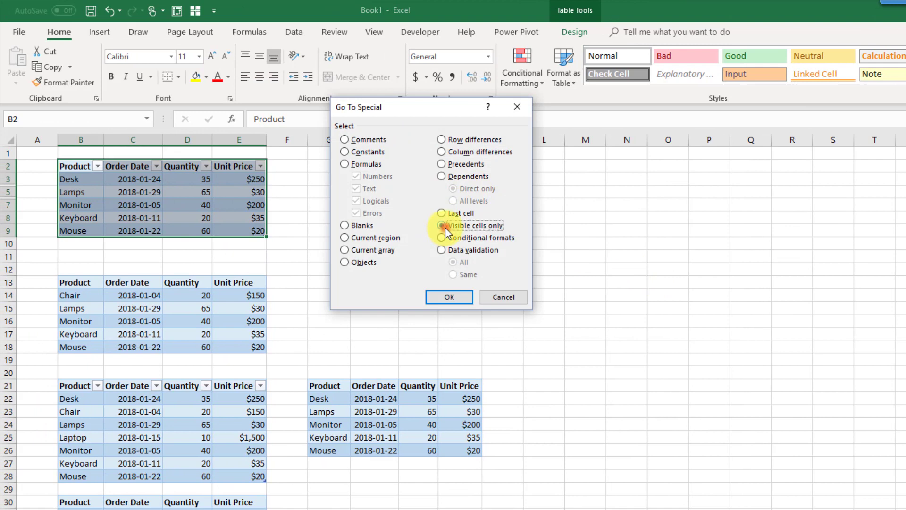
click(447, 299)
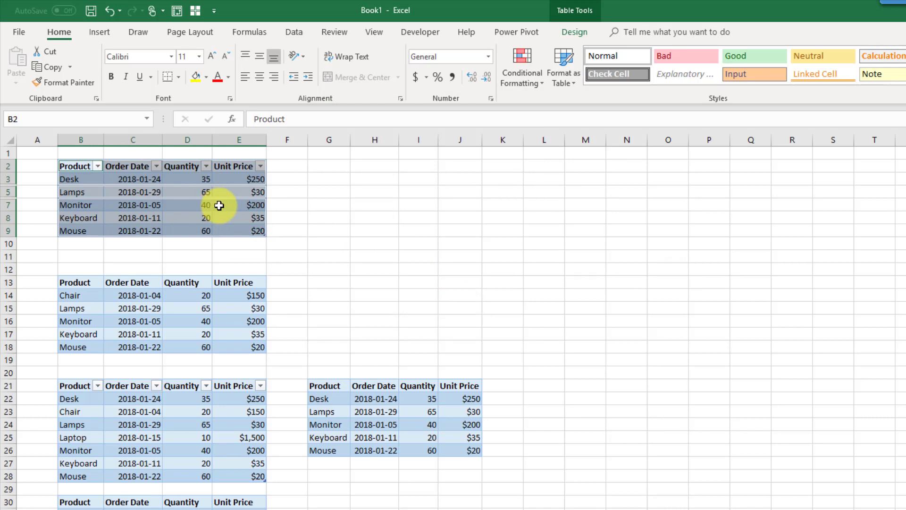
Copy the visible rows, paste them at L22, and reselect B2:E9.
key(ctrl+c)
click(548, 393)
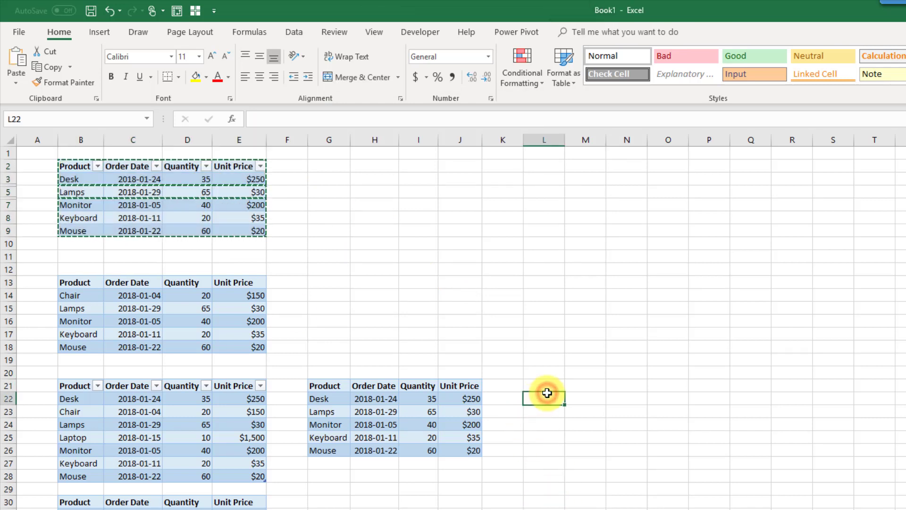
key(ctrl+v)
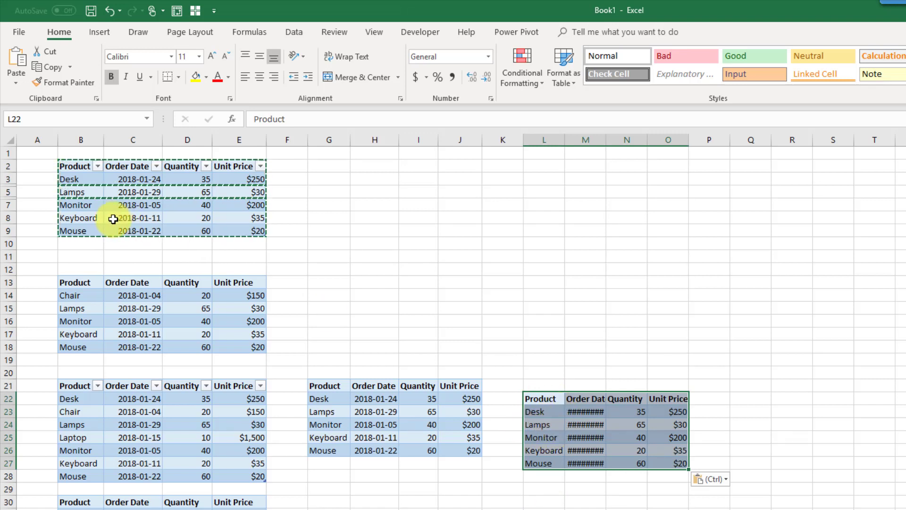
key(Escape)
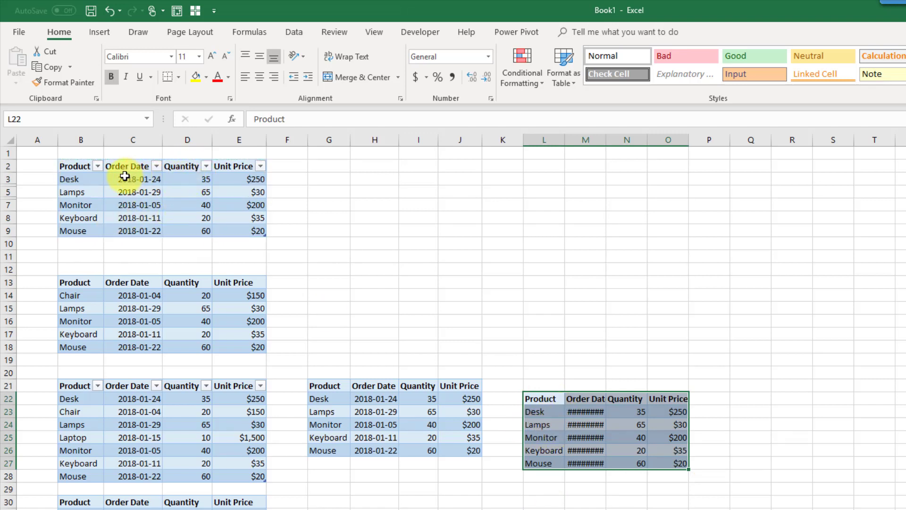
drag(78, 167, 238, 230)
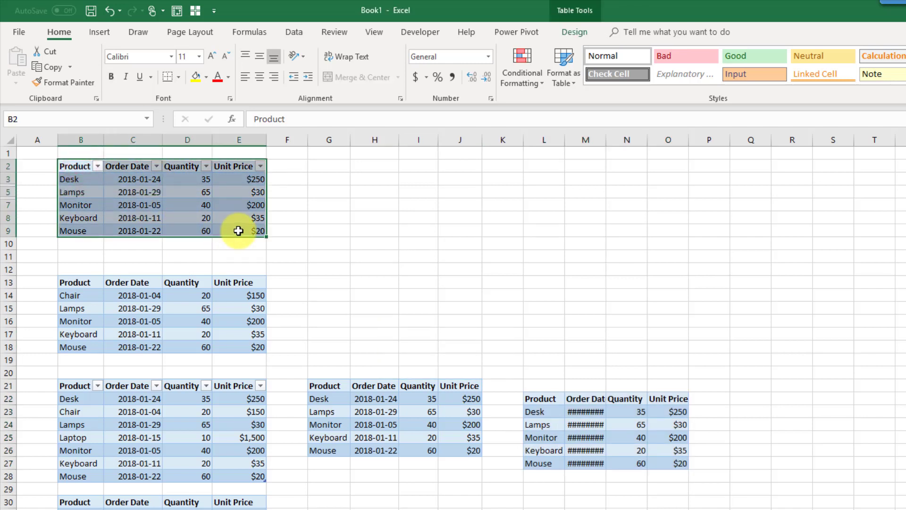
Use Ctrl+G Special to select visible cells only, copy them and paste at Q22.
key(ctrl+g)
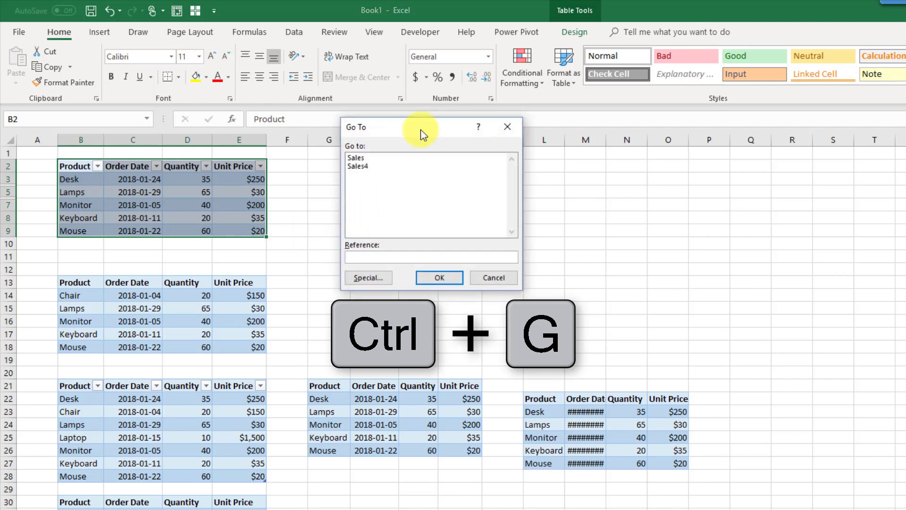
click(375, 278)
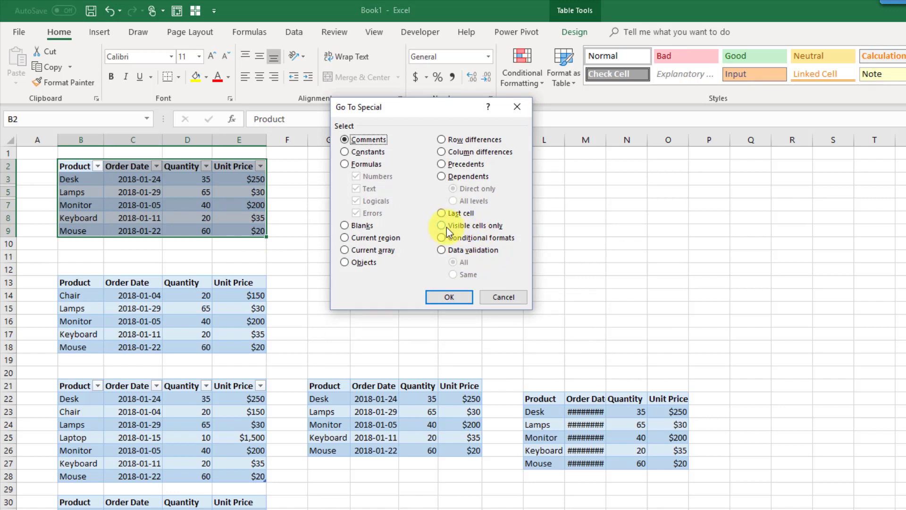
click(447, 226)
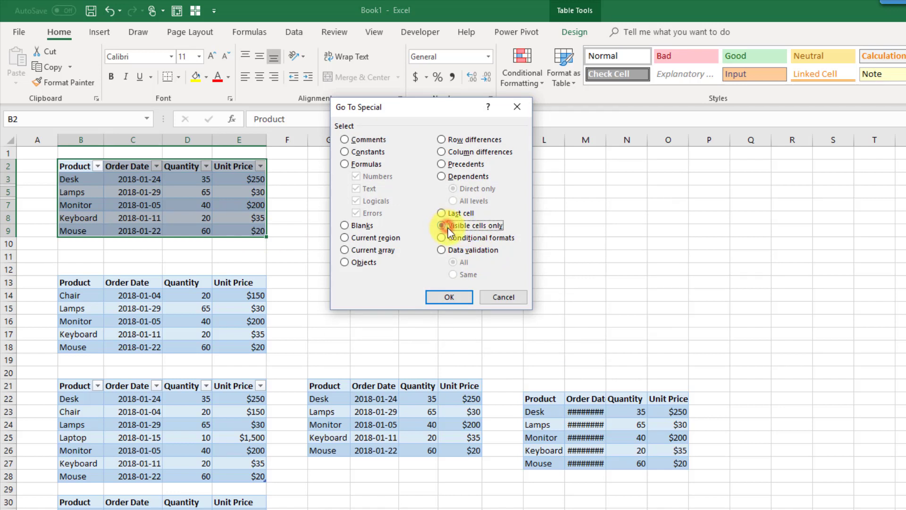
click(449, 297)
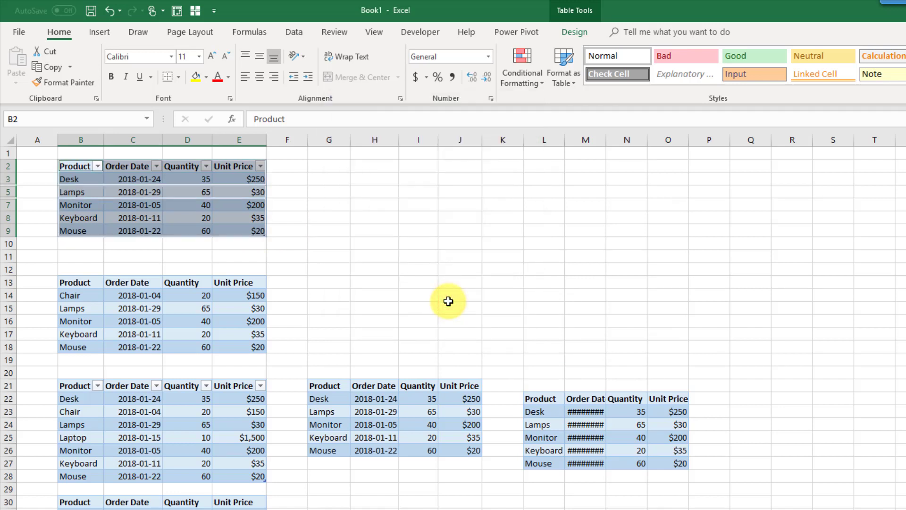
key(ctrl+c)
click(753, 396)
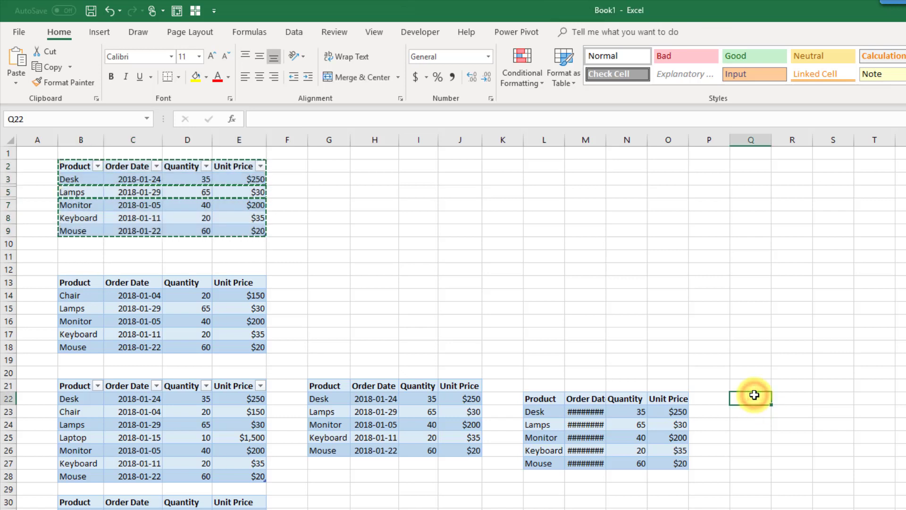
key(ctrl+v)
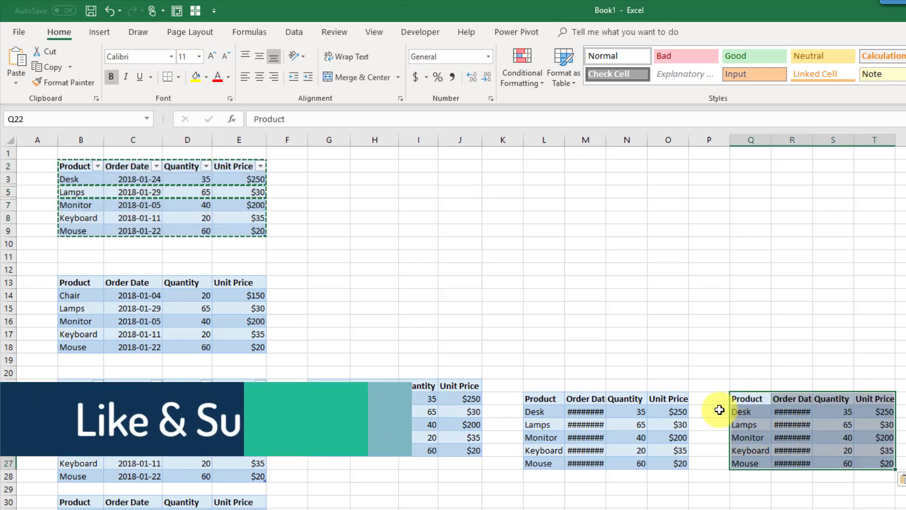